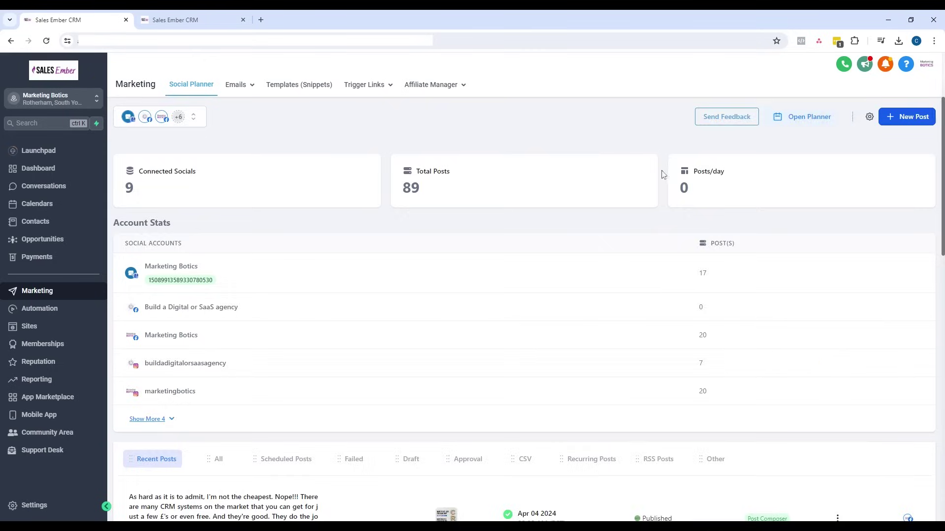
- Open the Social Planner settings from the dashboard showing 9 connected socials and 89 posts
left_click(869, 117)
- Scroll through the connected social accounts in the Social Planner settings
scroll(231, 340, "down", 8)
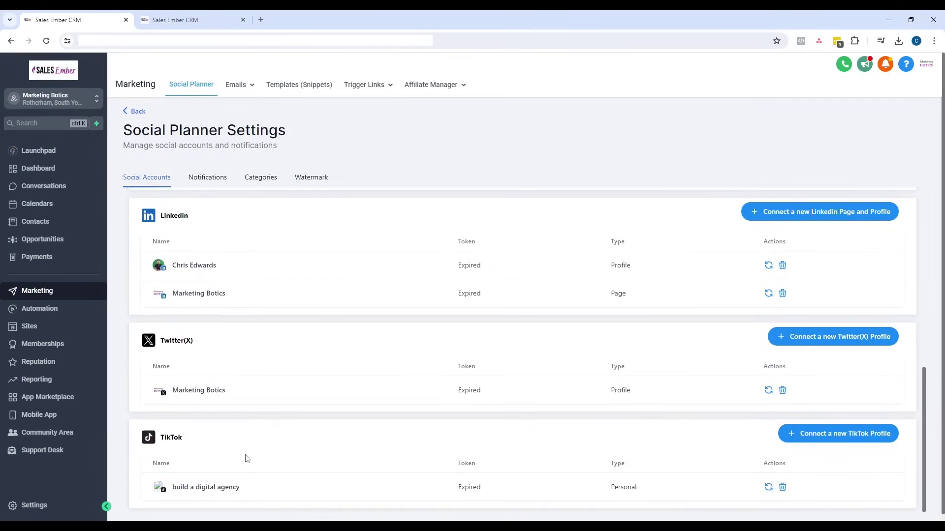
scroll(246, 457, "up", 7)
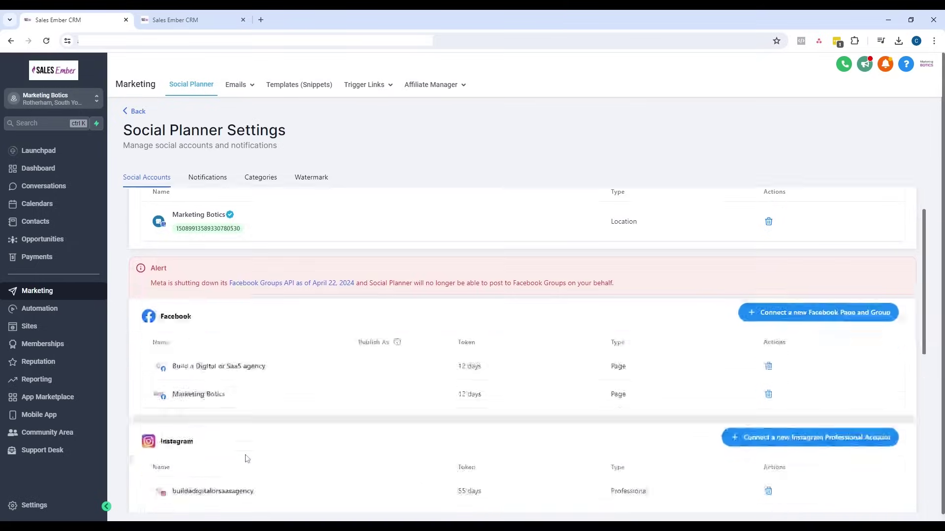
scroll(246, 458, "down", 6)
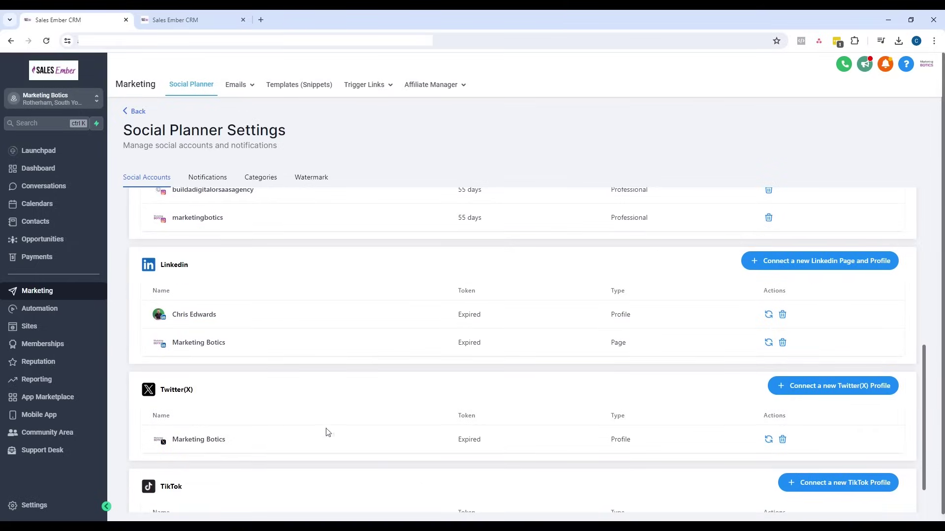
- Return to the dashboard and start a new post from the New Post menu
left_click(140, 113)
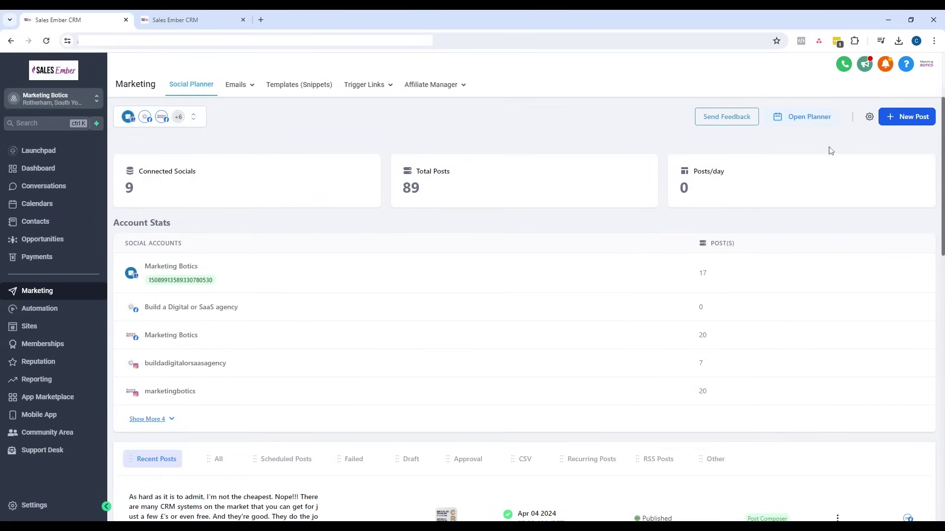
left_click(907, 119)
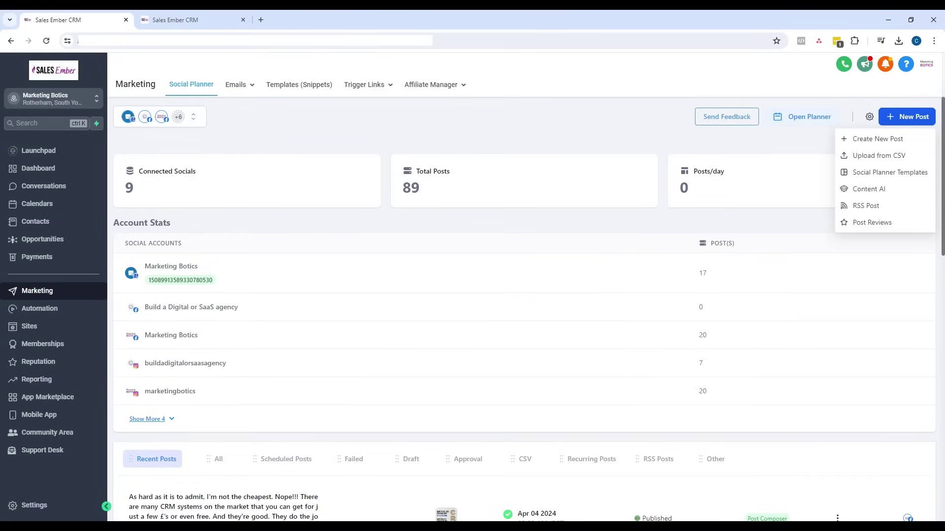
left_click(892, 142)
- Post to the Marketing Botics group and type 'rthndjsryh' as the post content
left_click(232, 123)
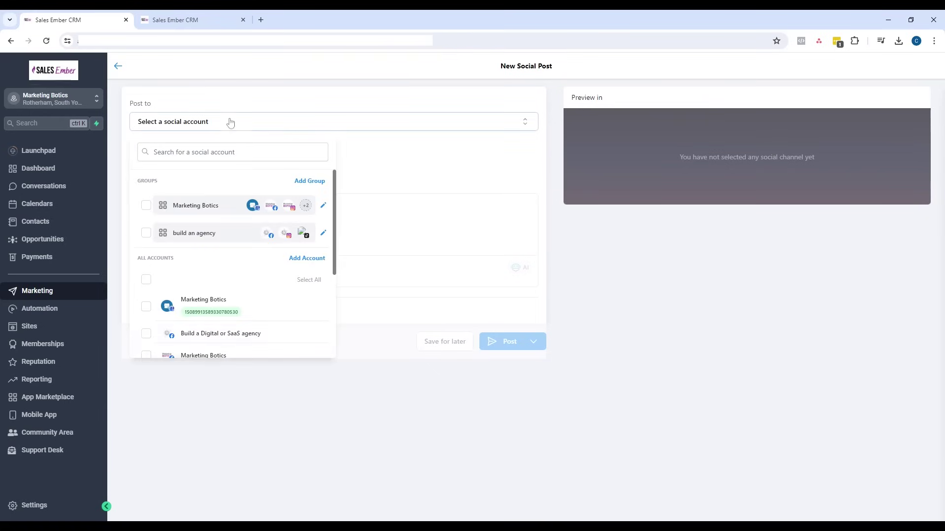
left_click(146, 208)
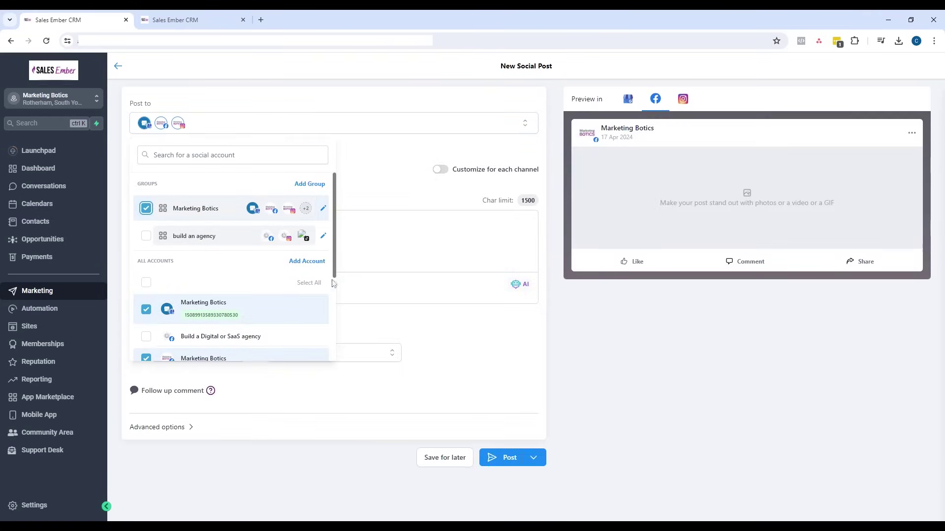
left_click(368, 199)
type("rthndjsryh")
left_click(198, 286)
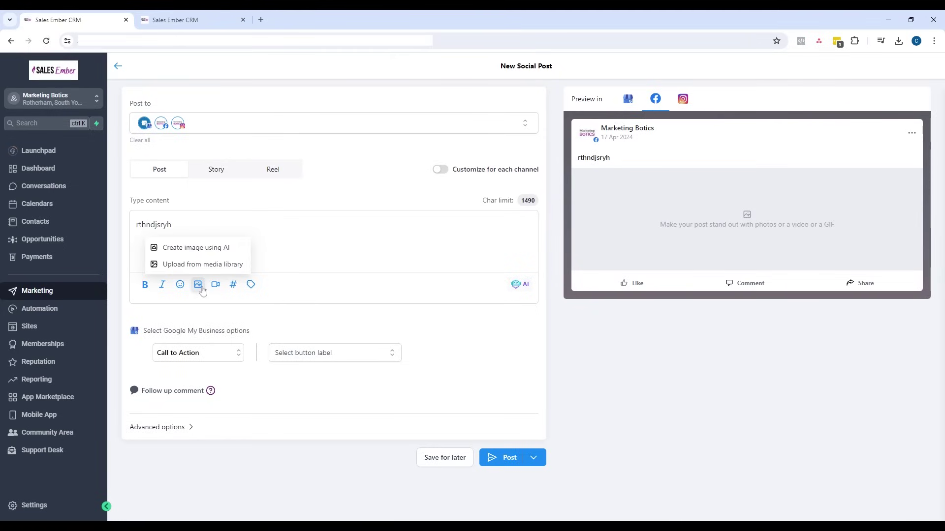
left_click(171, 225)
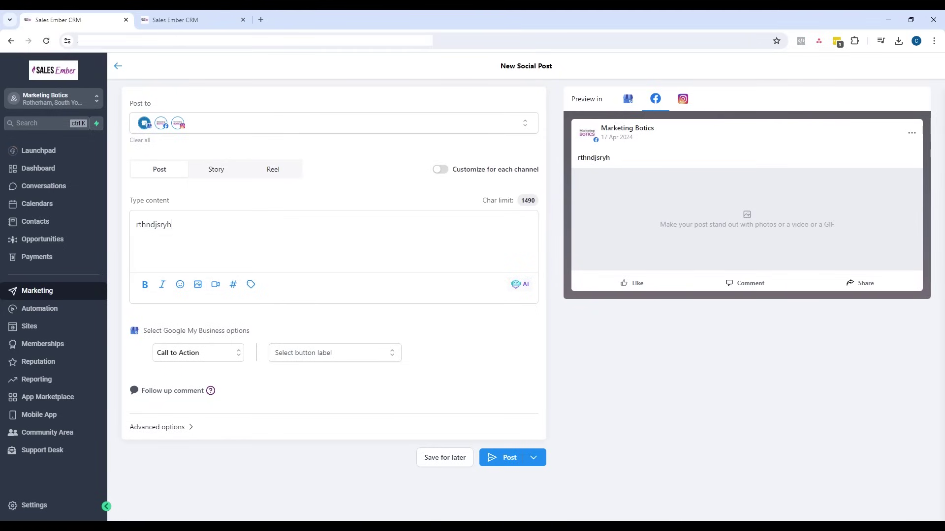
- Enable per-channel customization, replace the text with 'gfnhgn', and review the publishing options
left_click(441, 170)
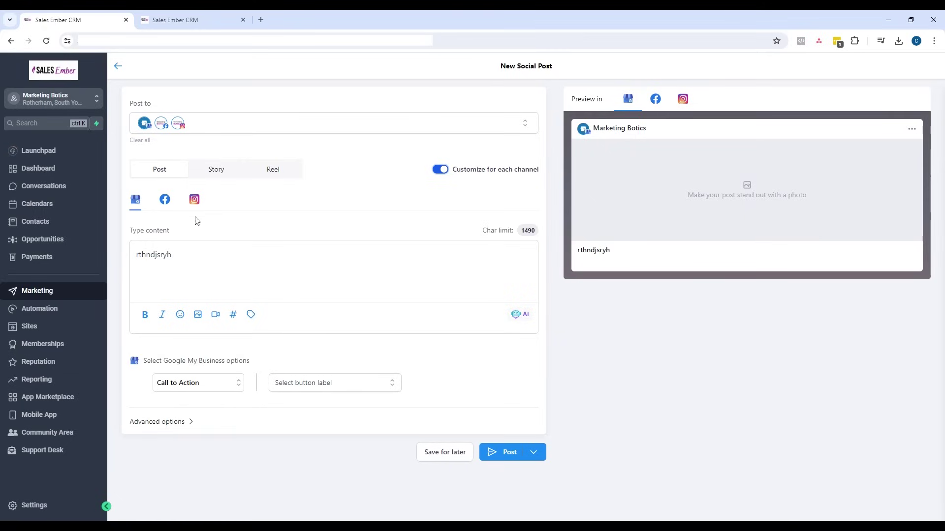
left_click_drag(174, 255, 135, 255)
key("BackSpace")
type("gfnhgn")
left_click(539, 452)
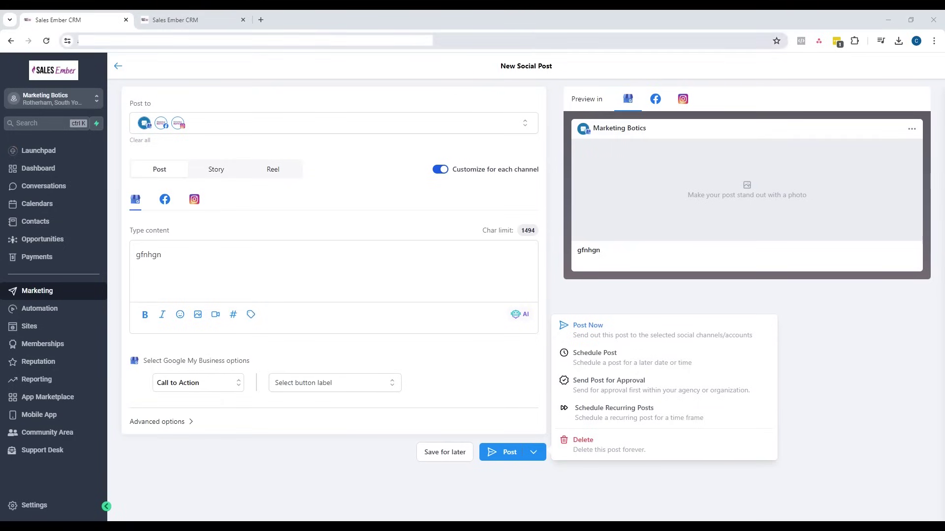
left_click(118, 68)
- Leave the composer, scroll the accounts in Social Planner settings, and return to the dashboard
left_click(118, 69)
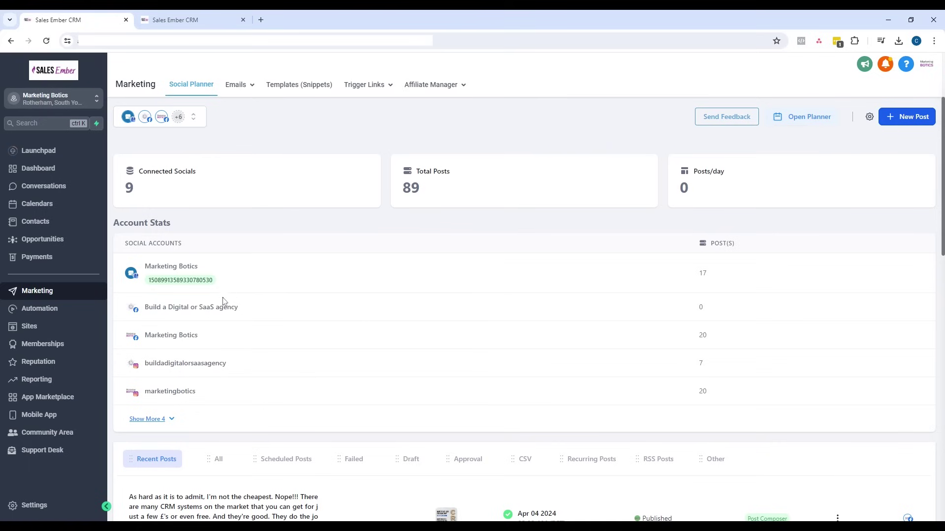
left_click(869, 117)
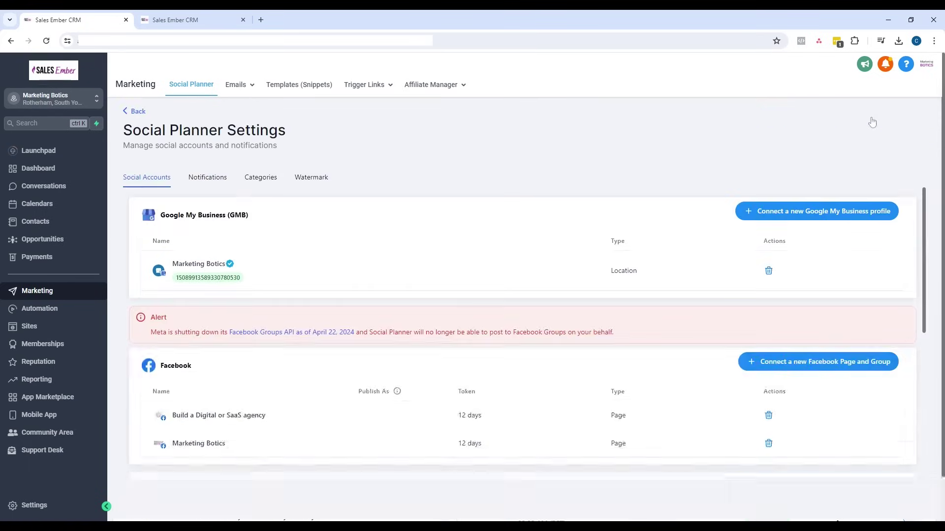
scroll(350, 271, "down", 2)
scroll(350, 271, "down", 5)
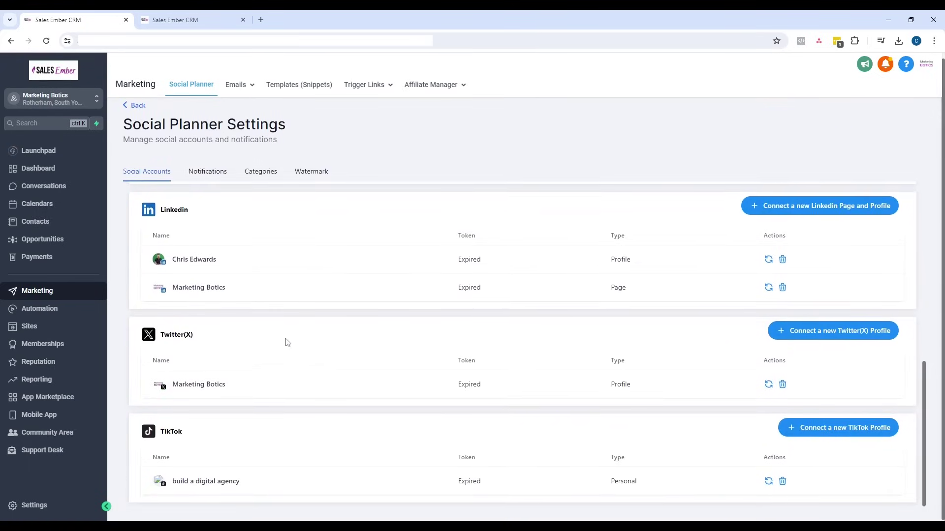
scroll(287, 341, "up", 8)
left_click(139, 104)
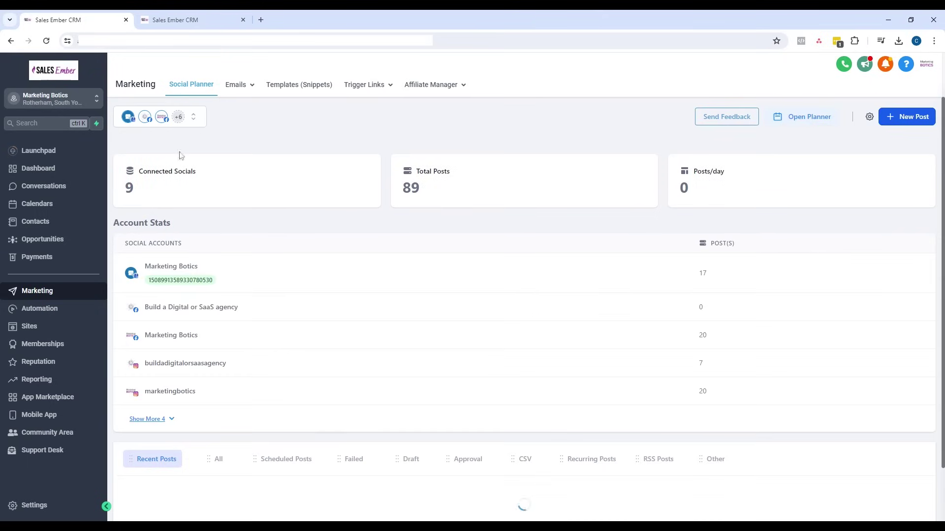
- Open the account list and start a new account group, then cancel it
left_click(194, 122)
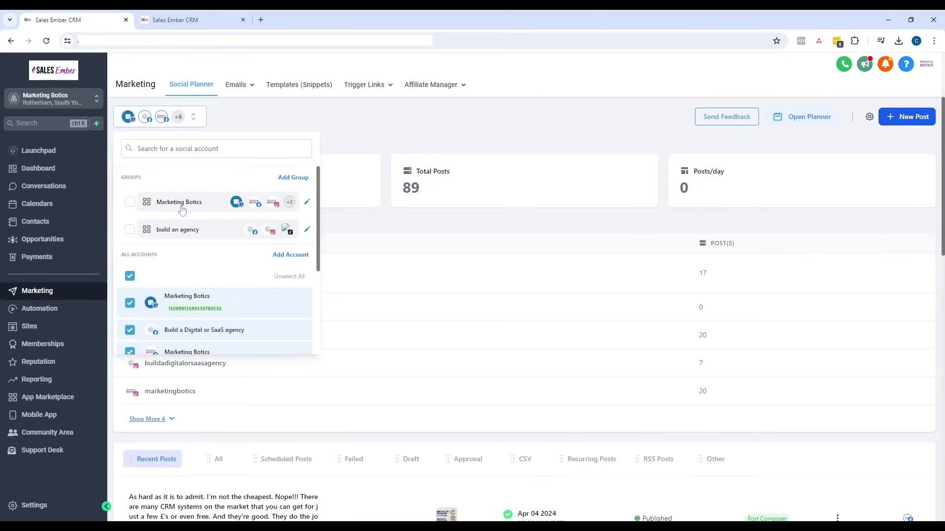
left_click(294, 179)
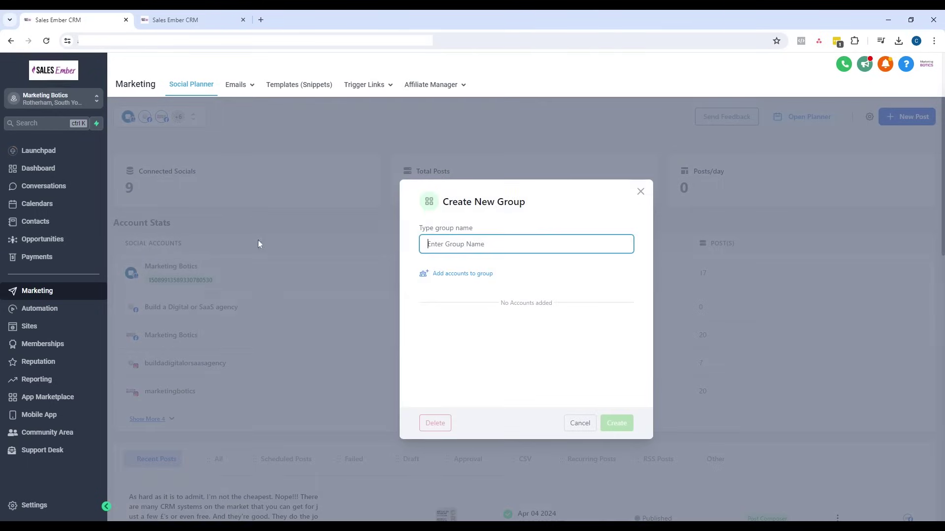
left_click(641, 192)
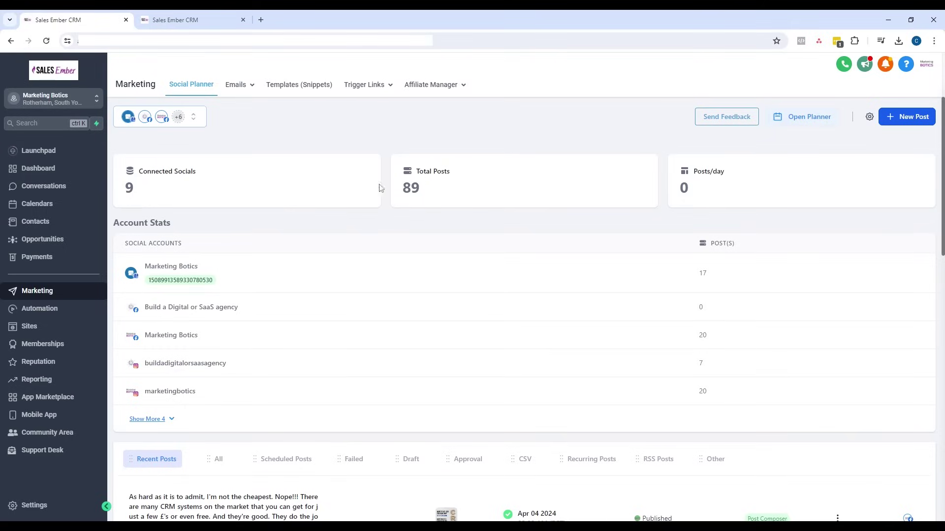
- Start a new post, view its account list, leave the composer, and reopen the New Post options
left_click(897, 122)
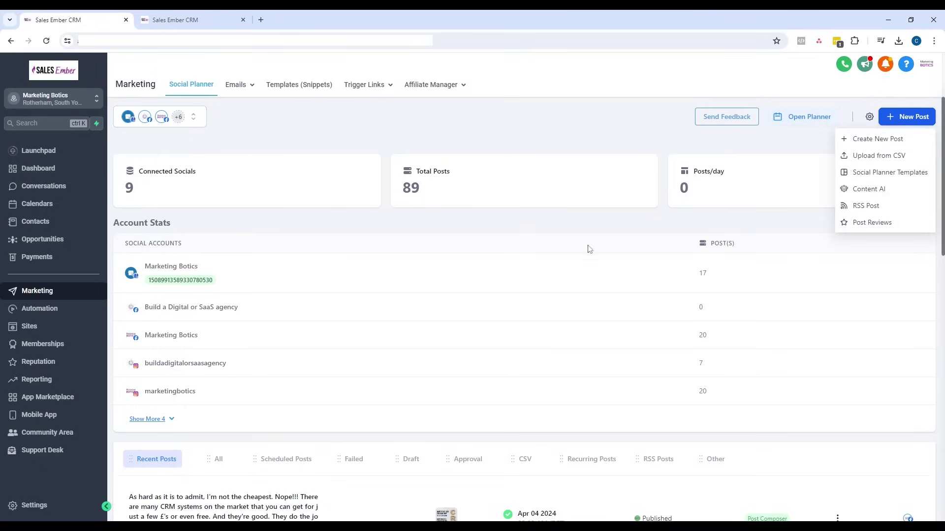
left_click(897, 144)
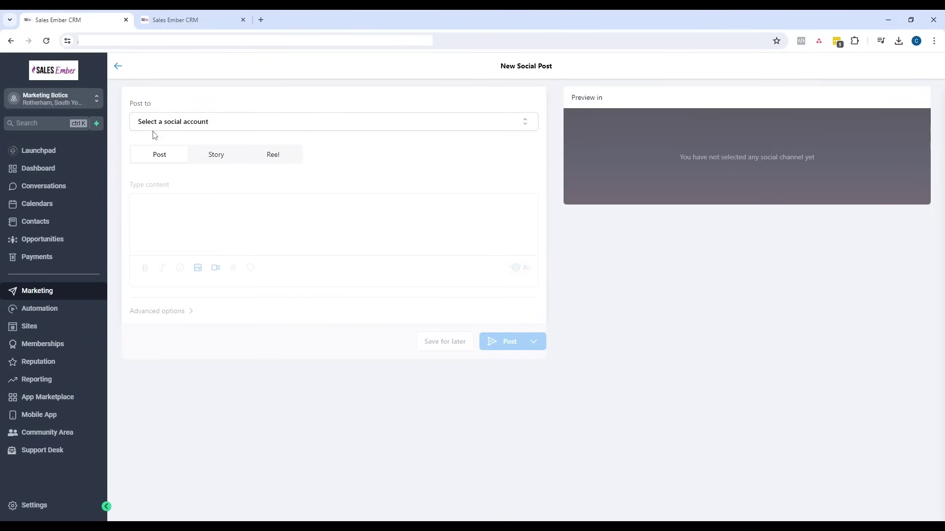
left_click(192, 127)
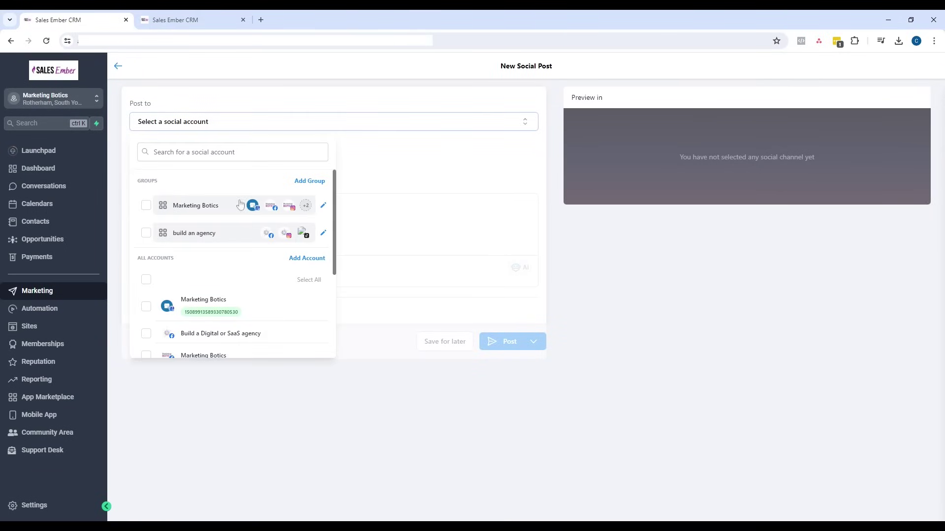
left_click(118, 67)
left_click(924, 122)
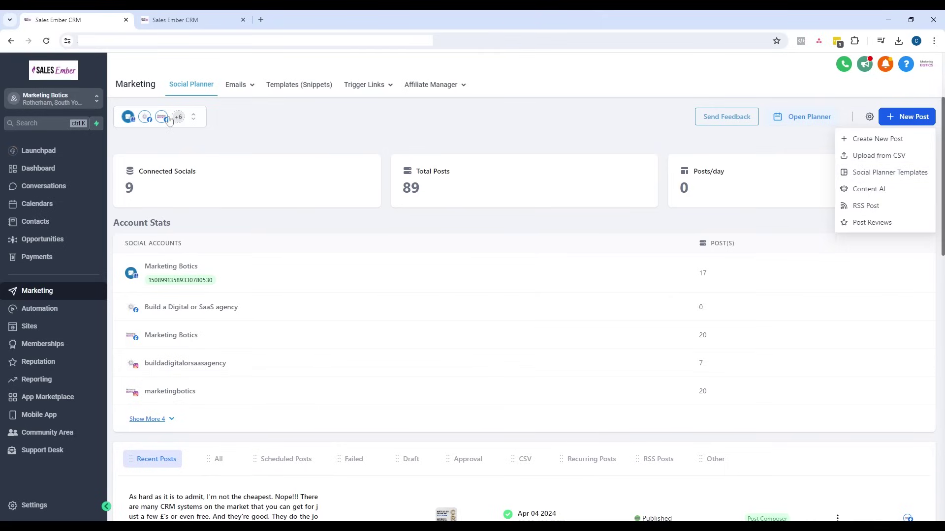
- Dismiss the New Post dropdown, leaving the Social Planner dashboard with 9 socials and 89 posts
left_click(298, 131)
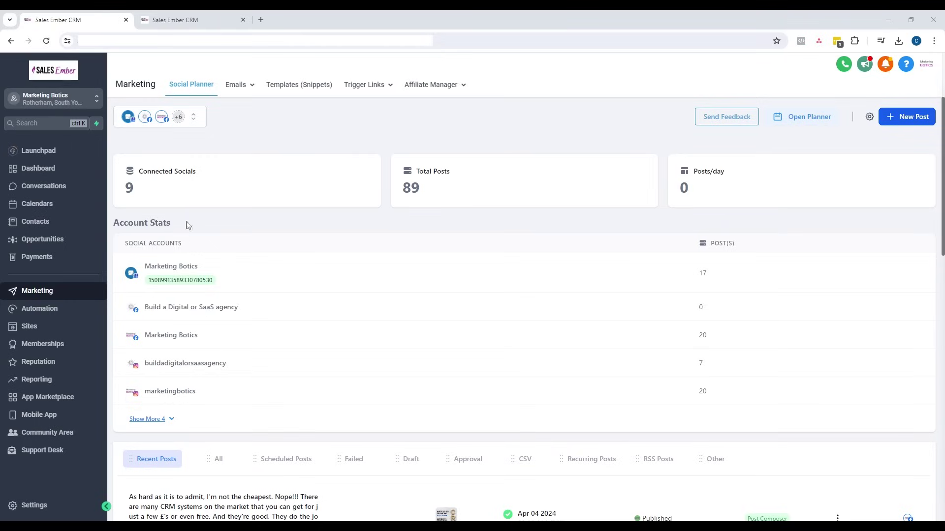
- Check the social account list, then start a new post via New Post > Create New Post
left_click(196, 124)
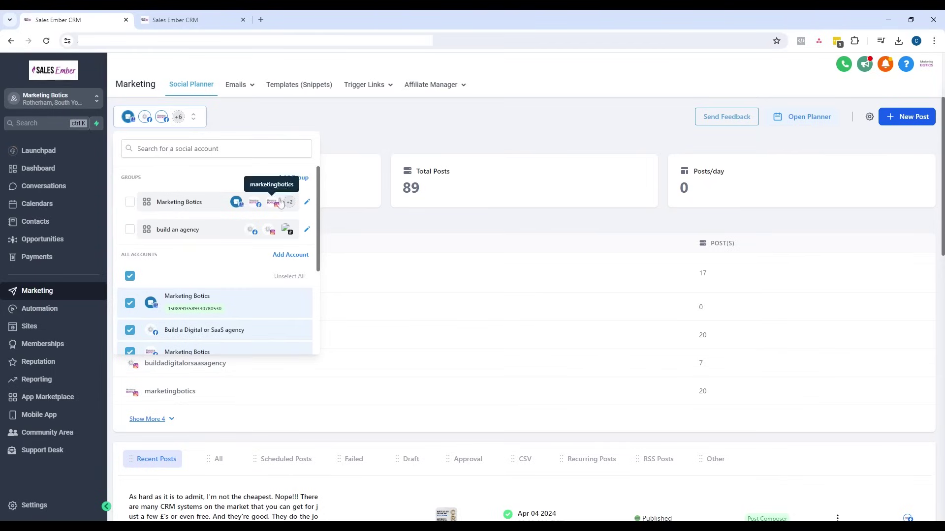
left_click(375, 132)
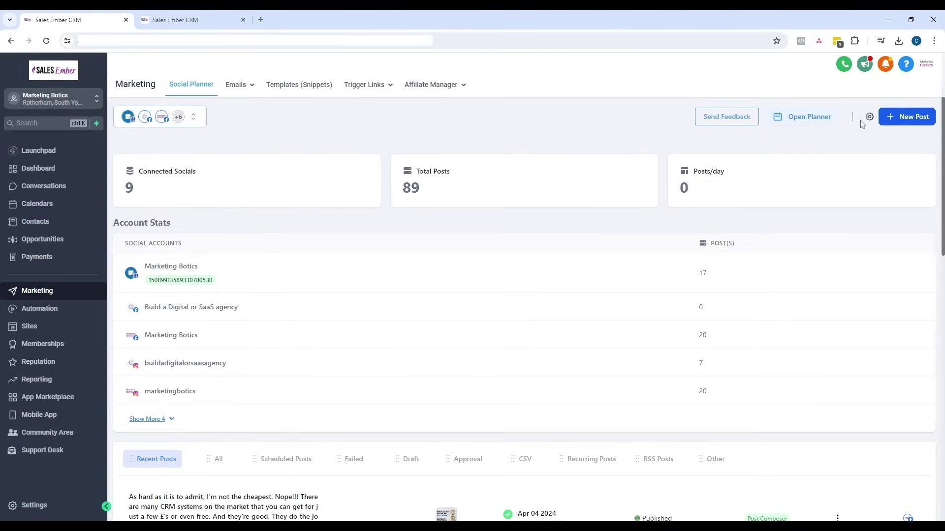
left_click(909, 118)
left_click(846, 138)
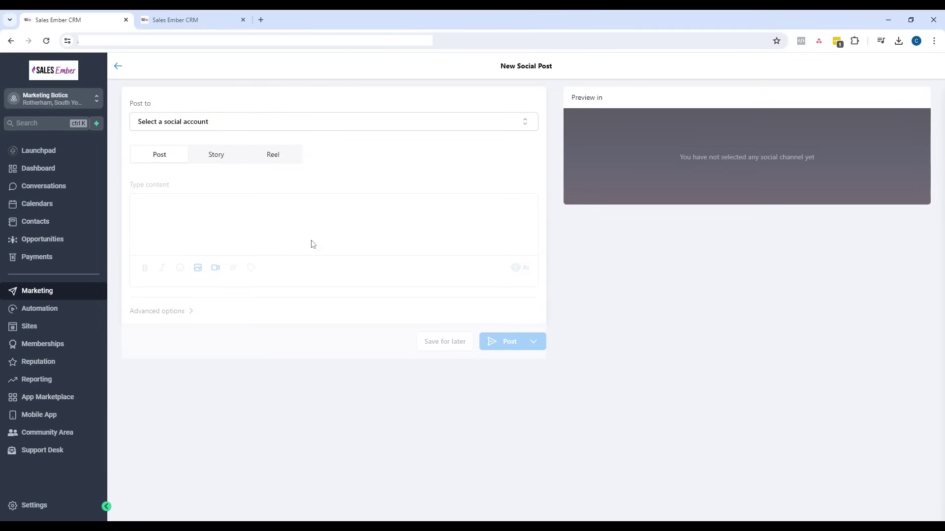
- Target the Marketing Botics group, write 'cbv cxbv', and view the publishing choices
left_click(228, 127)
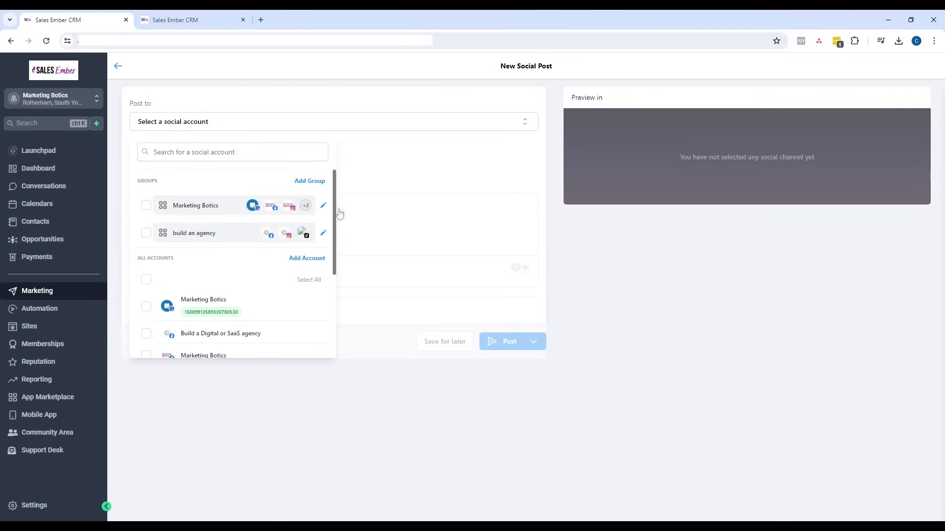
left_click(146, 207)
left_click(143, 221)
type("cbv cxbv")
left_click(540, 462)
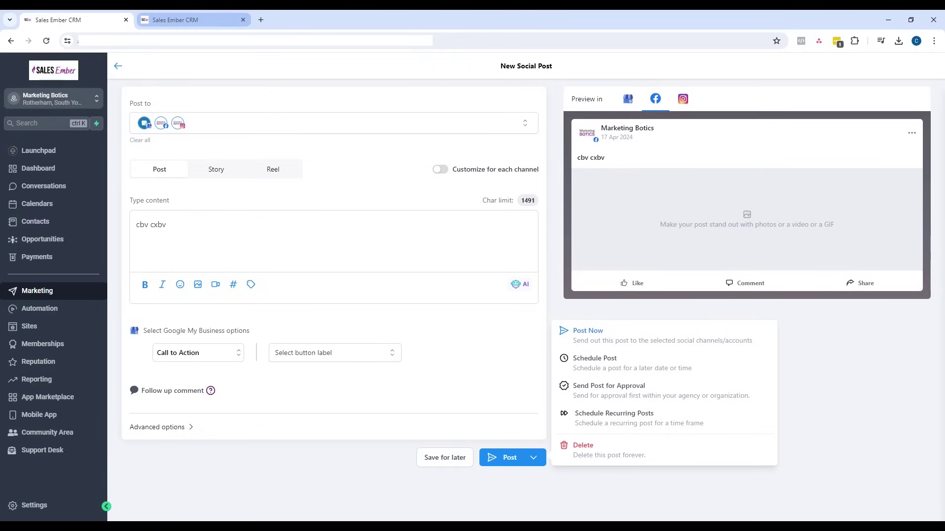
left_click(185, 25)
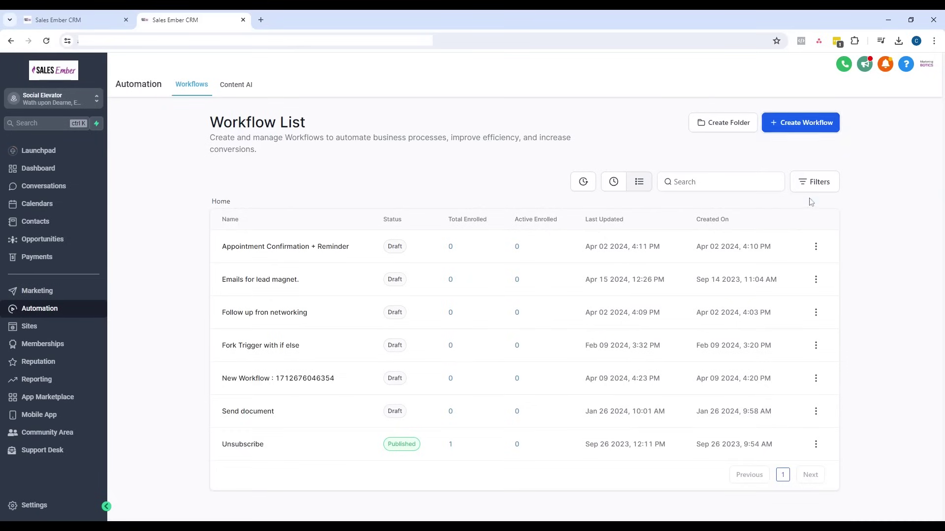
- Start a new workflow, back out of the scratch builder, and dismiss the phone configuration warning
left_click(811, 129)
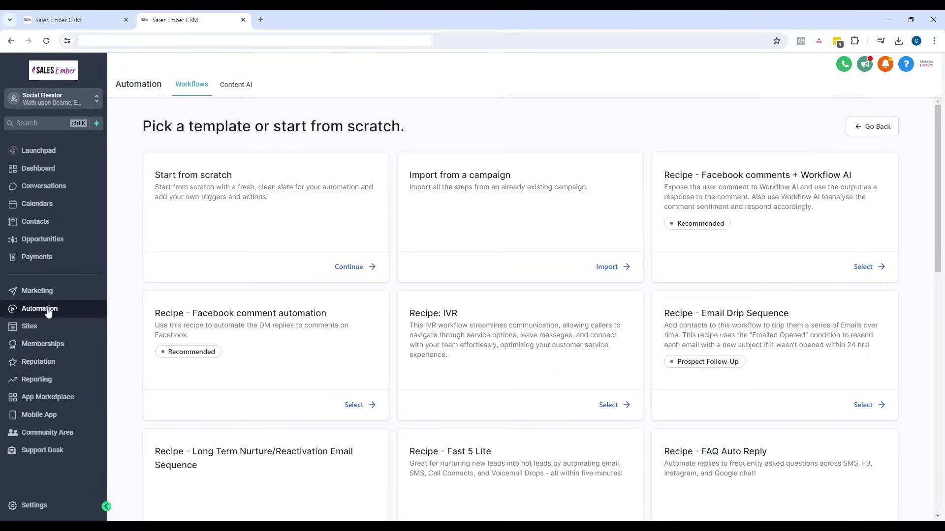
left_click(351, 268)
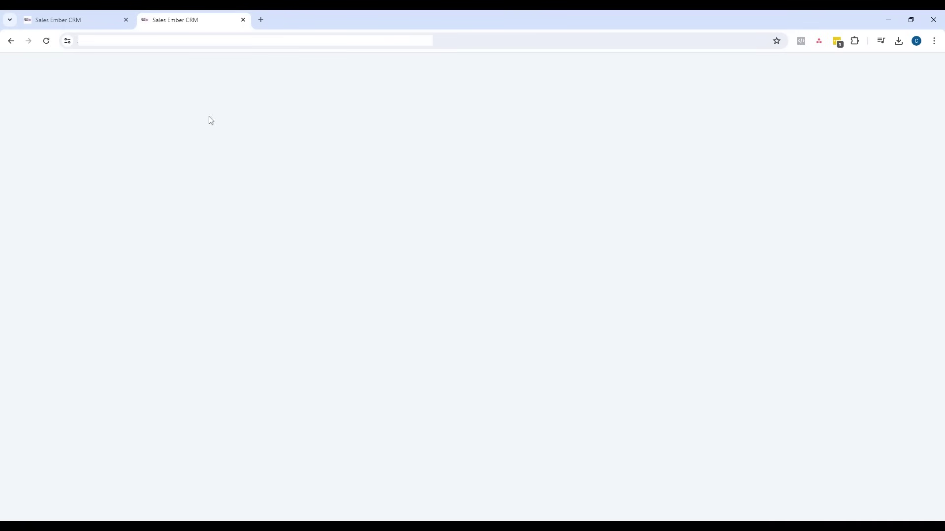
left_click(10, 41)
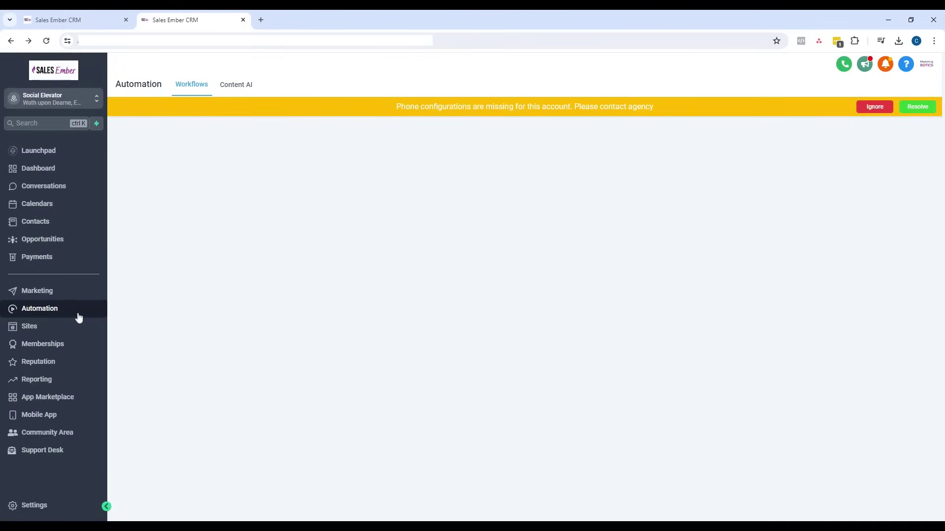
left_click(874, 107)
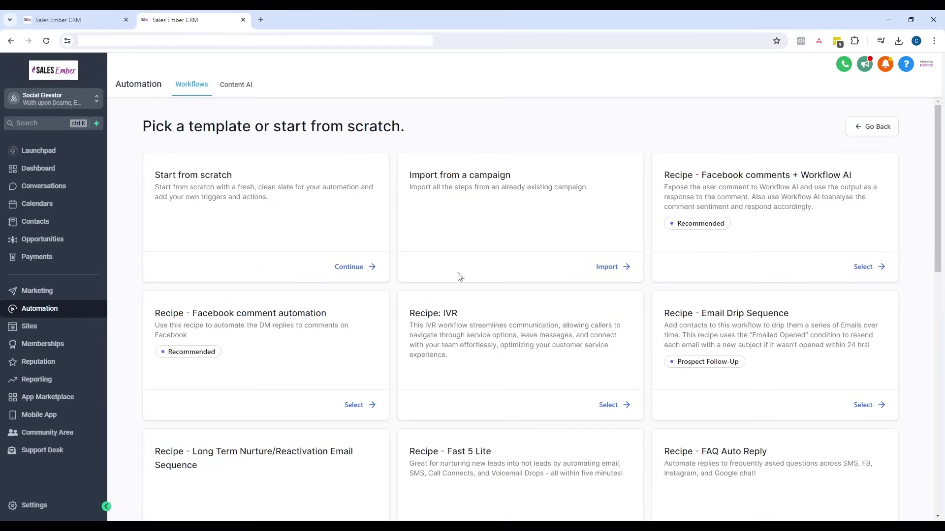
- Select the 'Recipe - Facebook comment automation' template and scroll through its workflow in the builder
left_click_drag(197, 314, 298, 315)
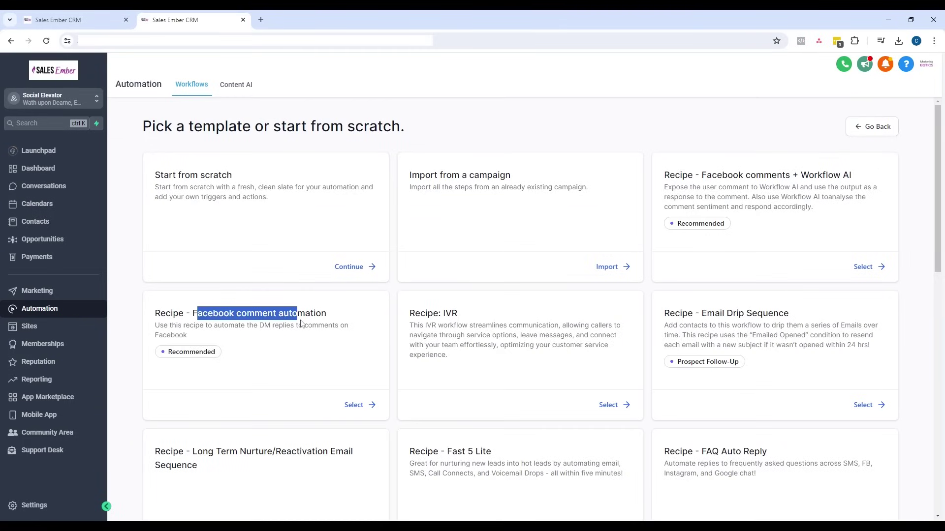
left_click(359, 406)
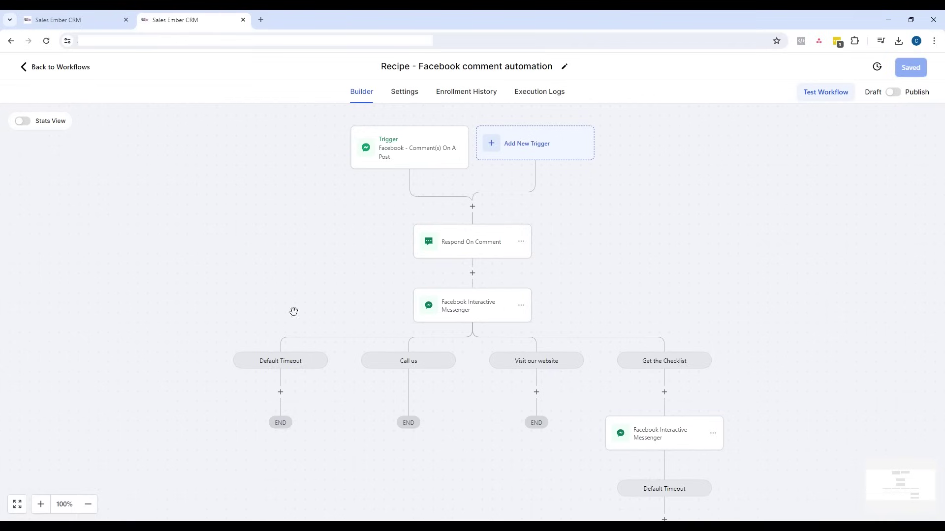
scroll(650, 395, "down", 2)
scroll(664, 426, "down", 3)
scroll(361, 364, "up", 4)
scroll(432, 339, "up", 1)
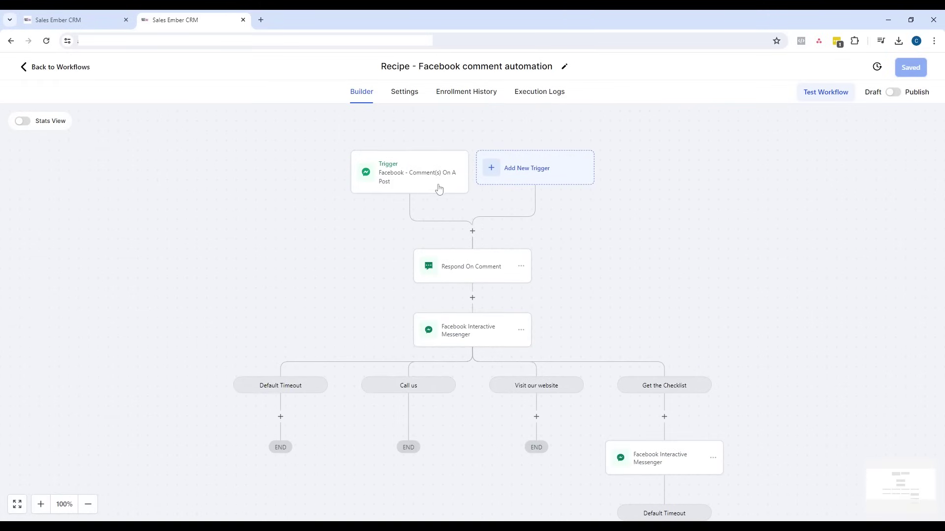
left_click(426, 187)
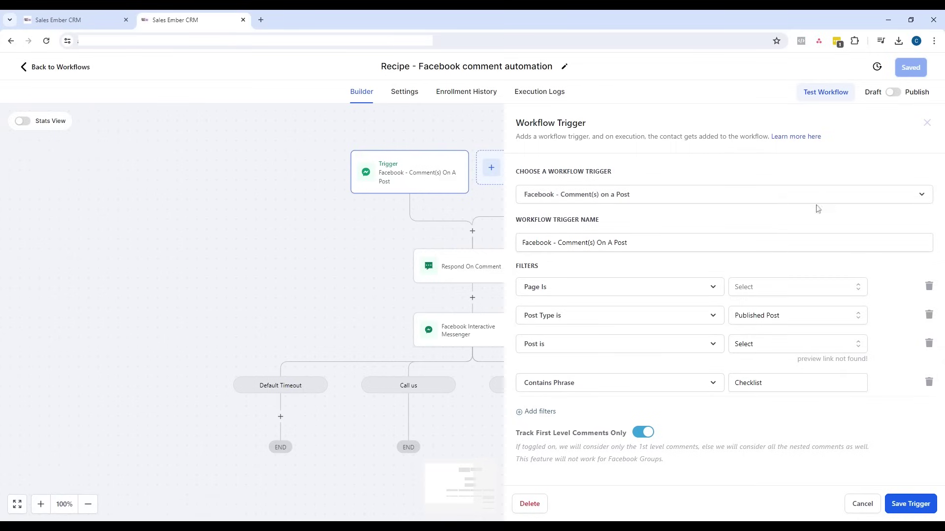
left_click(928, 124)
left_click(458, 259)
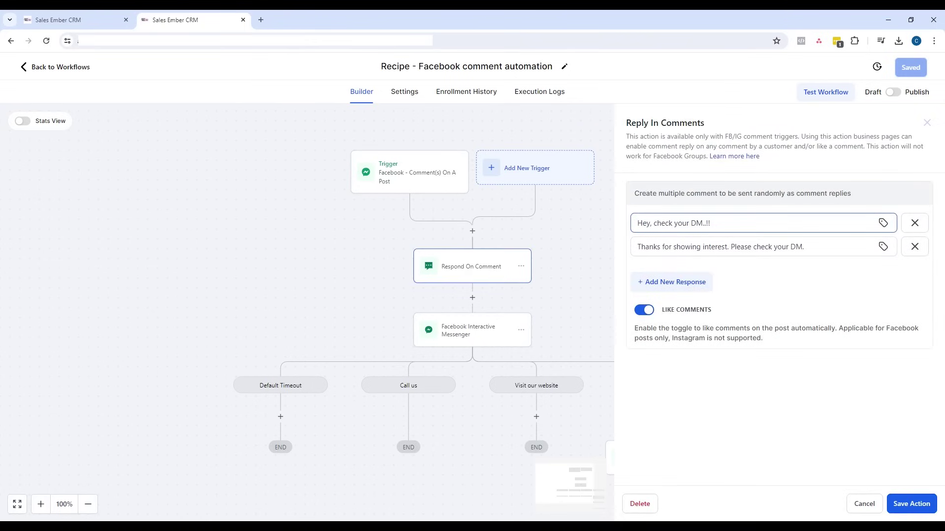
left_click(753, 247)
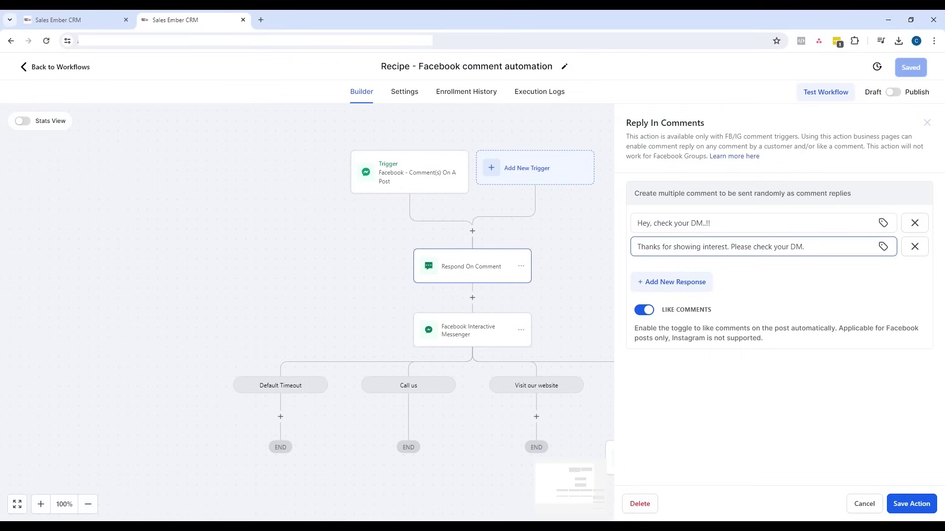
left_click(574, 369)
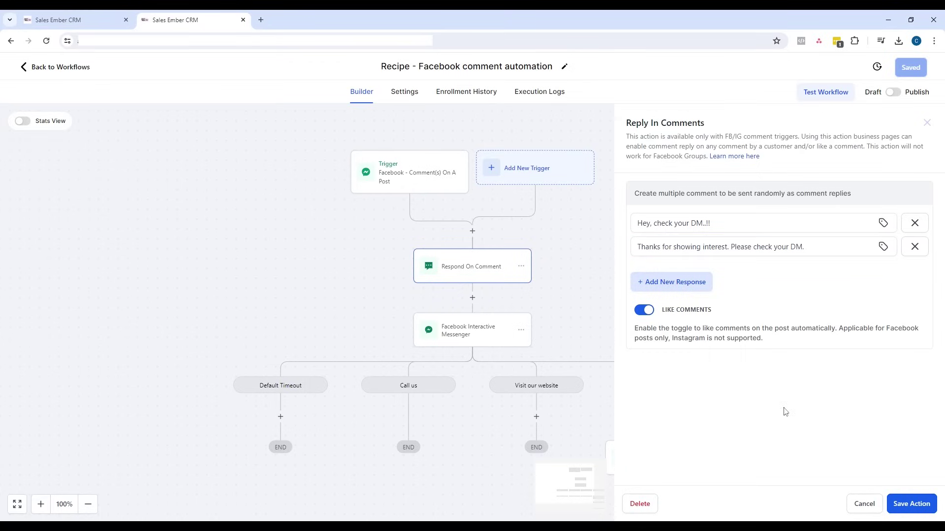
left_click(588, 300)
left_click(487, 333)
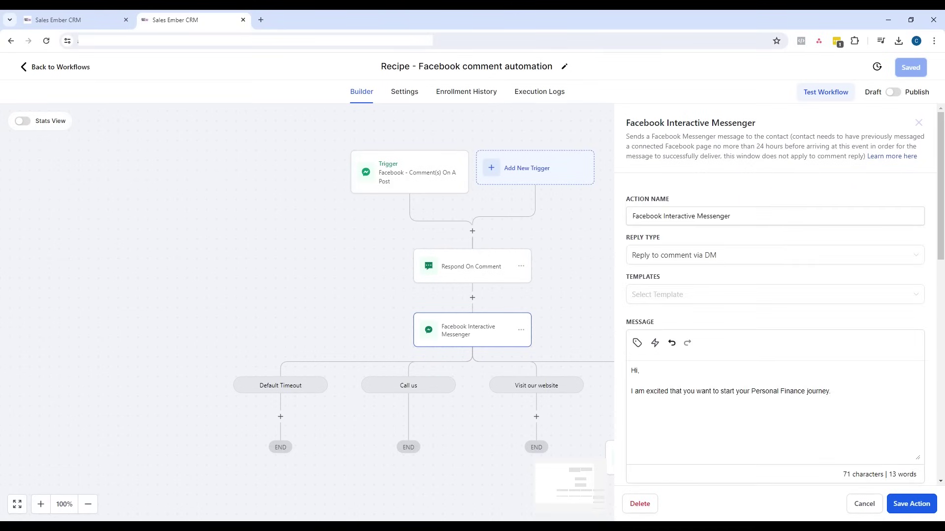
left_click_drag(581, 273, 582, 273)
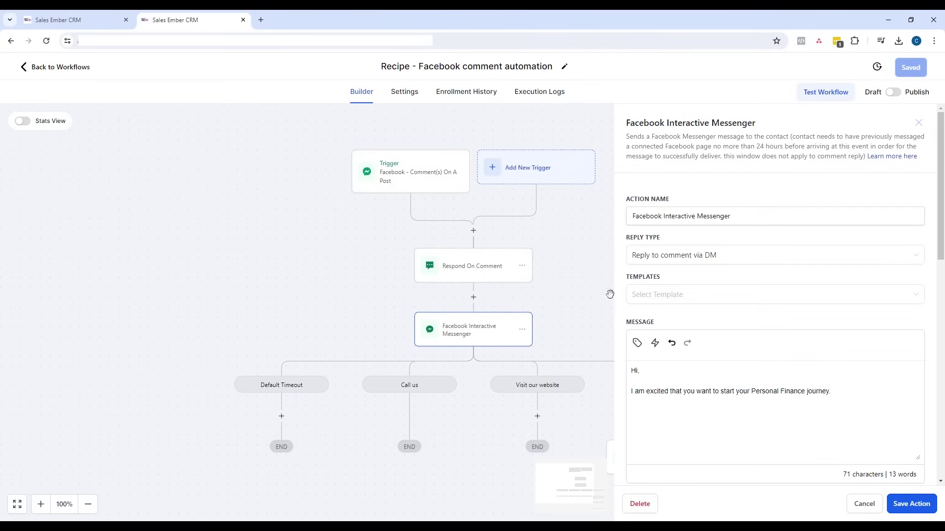
left_click(863, 505)
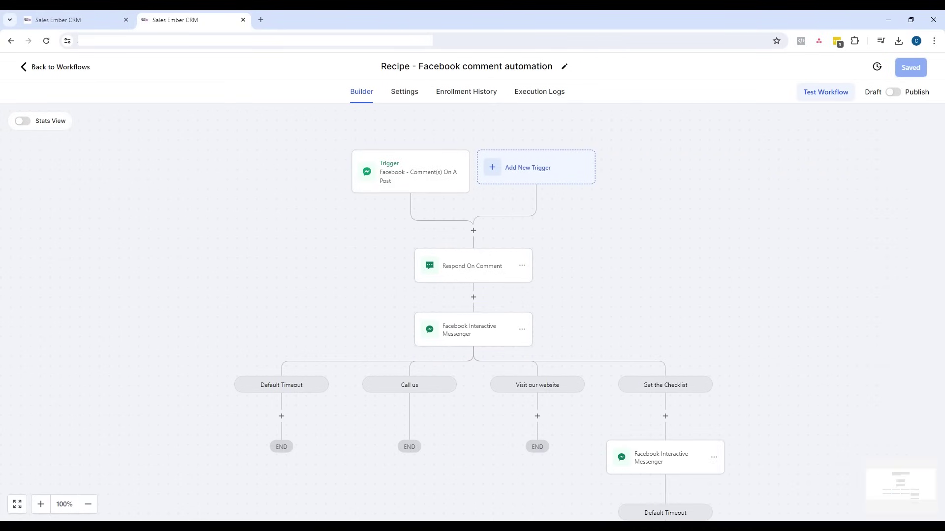